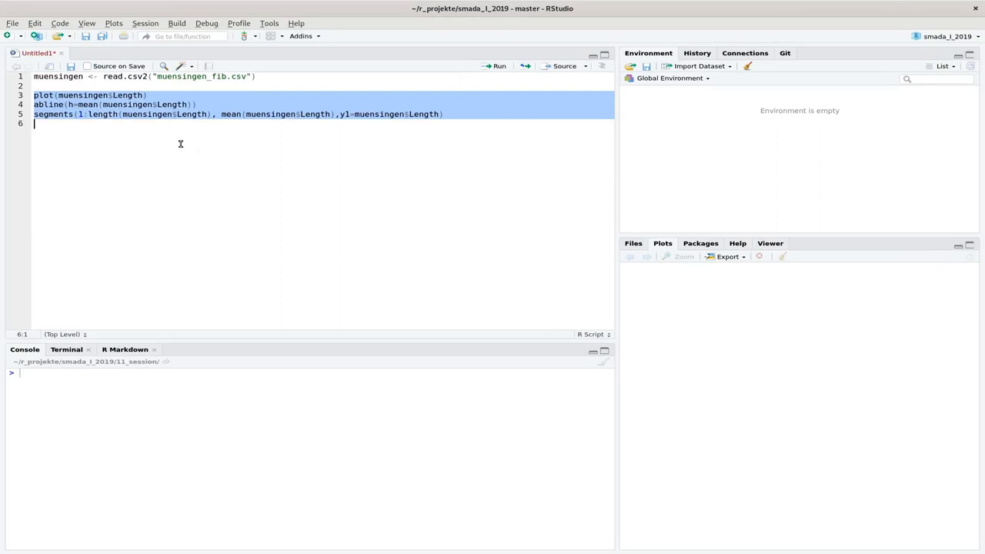
Delete the plot, abline and segments lines and the blank line, leaving only the read.csv2 line
{"action": "key", "text": "BackSpace"}
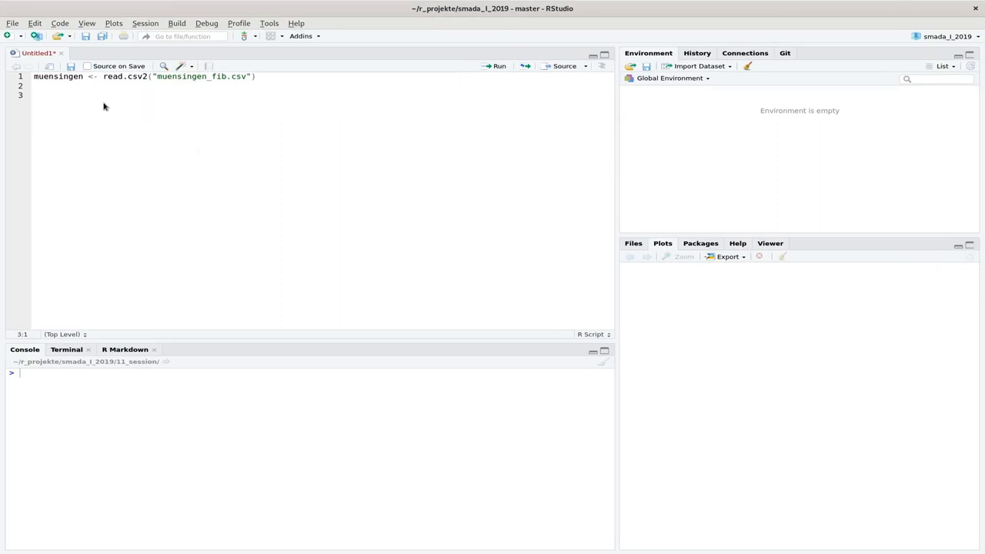
{"action": "key", "text": "BackSpace"}
Print the current working directory with getwd() and mark the 11_session folder in the path
{"action": "type", "text": "getwd("}
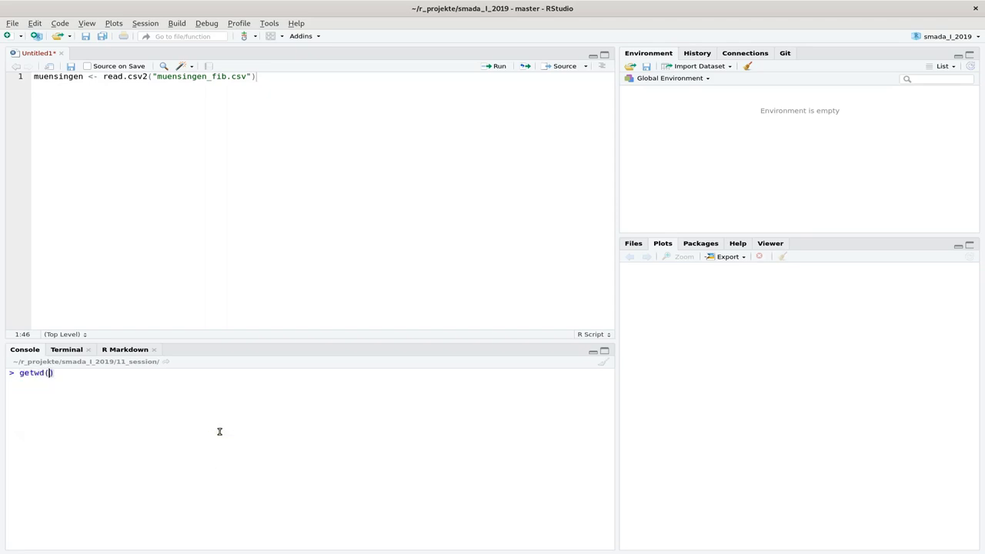
{"action": "key", "text": "Return"}
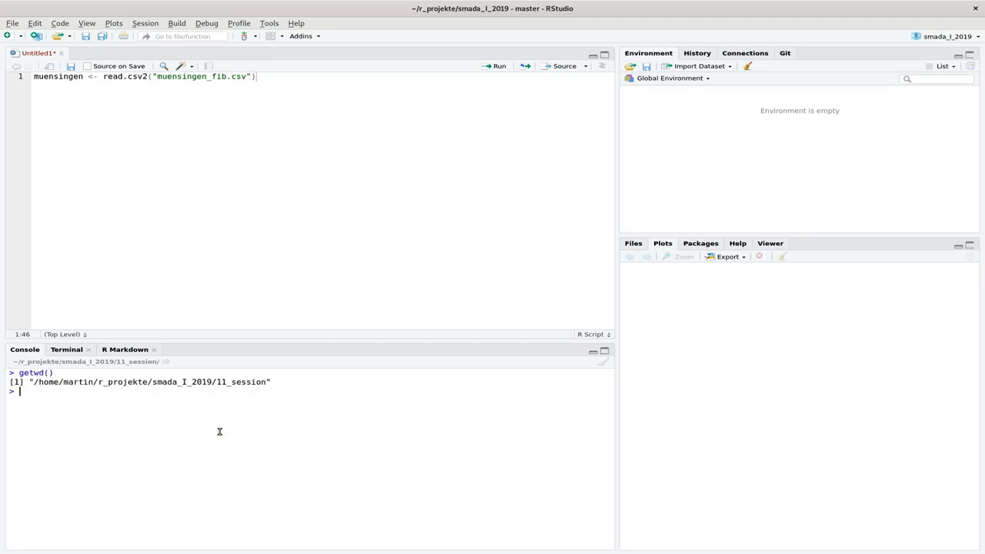
{"action": "left_click_drag", "start_coordinate": [218, 384], "coordinate": [267, 383]}
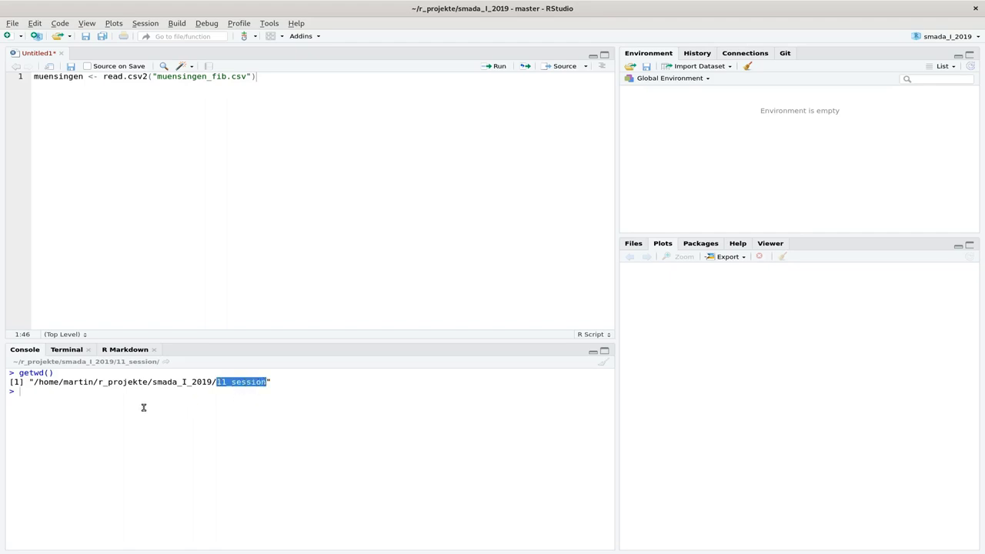
{"action": "left_click", "coordinate": [10, 392]}
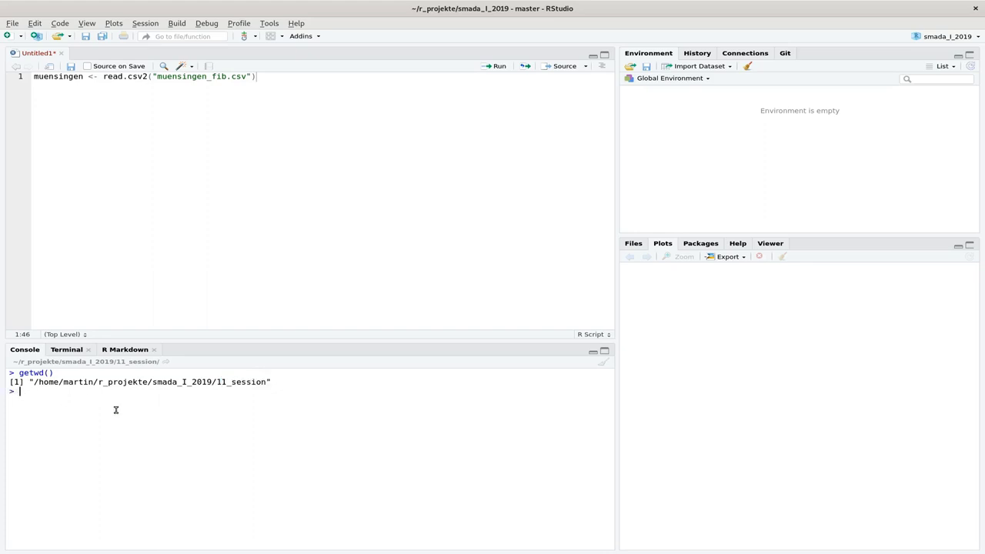
Change the working directory to ../03_session/ and confirm the change with getwd()
{"action": "type", "text": "setwd(\"../03_s"}
{"action": "key", "text": "Tab"}
{"action": "key", "text": "Return"}
{"action": "type", "text": "get"}
{"action": "key", "text": "Tab"}
{"action": "key", "text": "Return"}
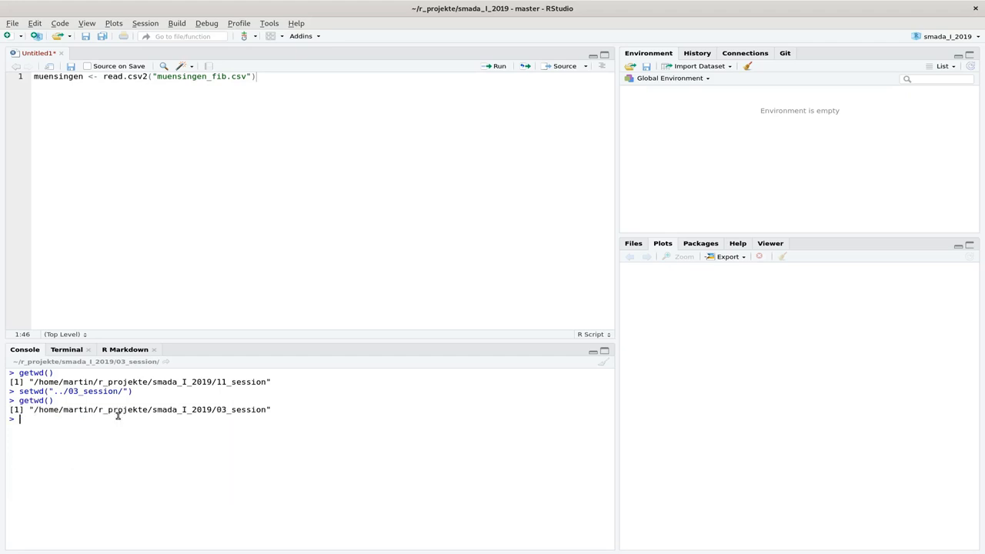
List the files in 03_session with dir(), showing muensingen_fib.csv
{"action": "type", "text": "dir"}
{"action": "key", "text": "Tab"}
{"action": "key", "text": "Return"}
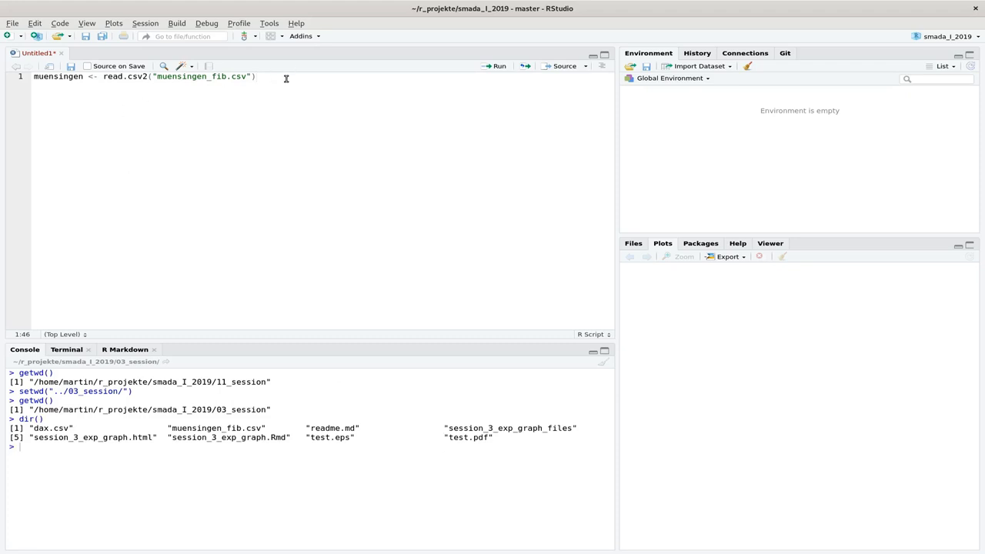
Run line 1 to load muensingen, then add and run muensingen$Length to print its 17 values
{"action": "key", "text": "ctrl+Return"}
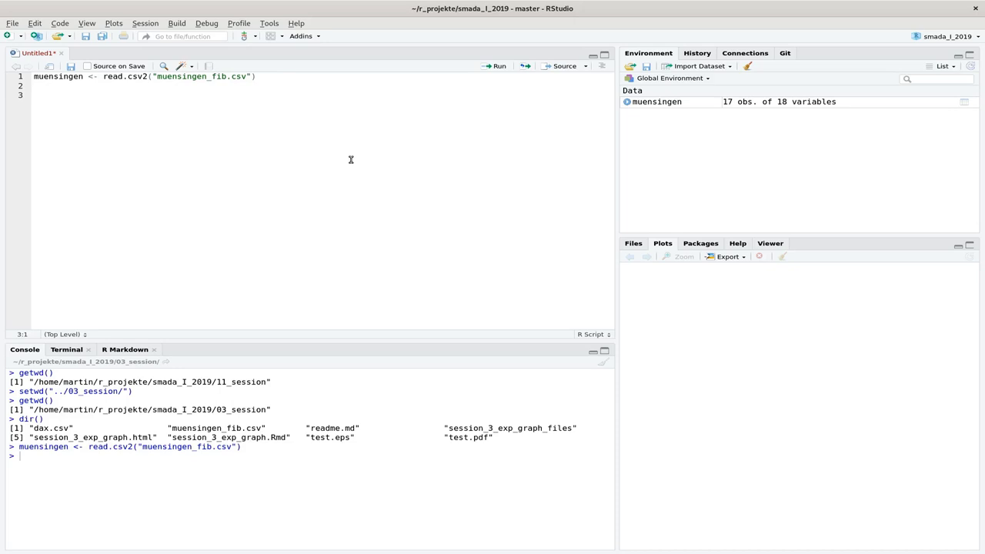
{"action": "type", "text": "muensingen$"}
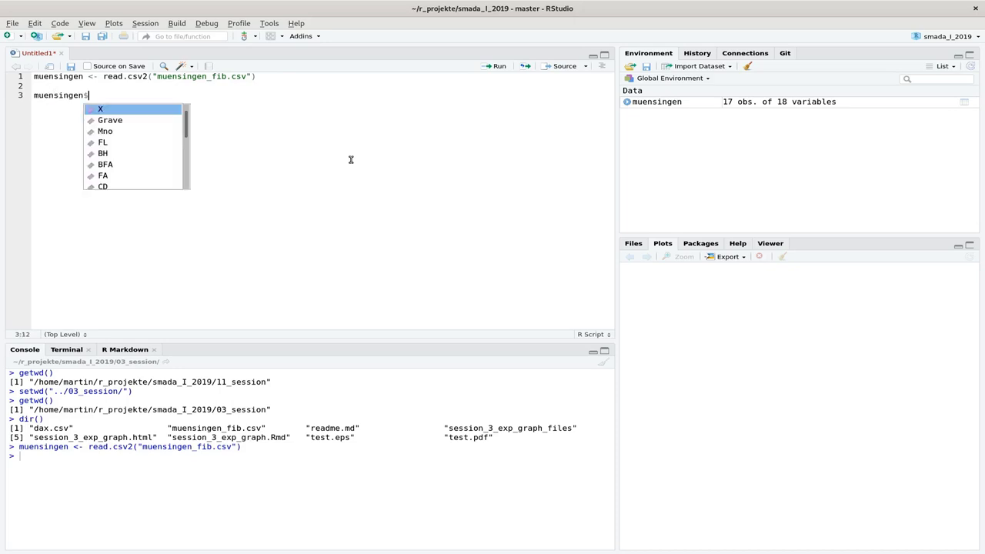
{"action": "key", "text": "Up"}
{"action": "key", "text": "Up"}
{"action": "key", "text": "Return"}
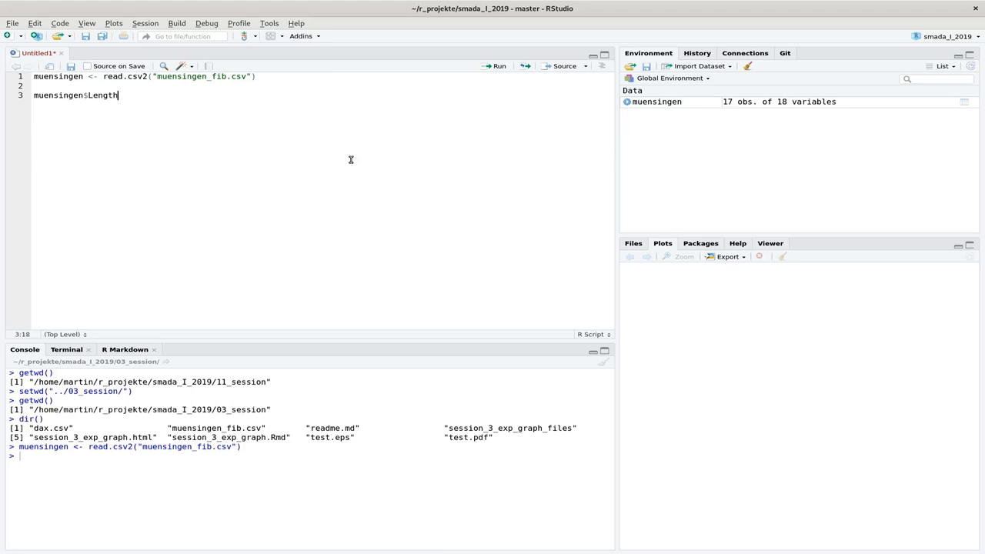
{"action": "key", "text": "ctrl+Return"}
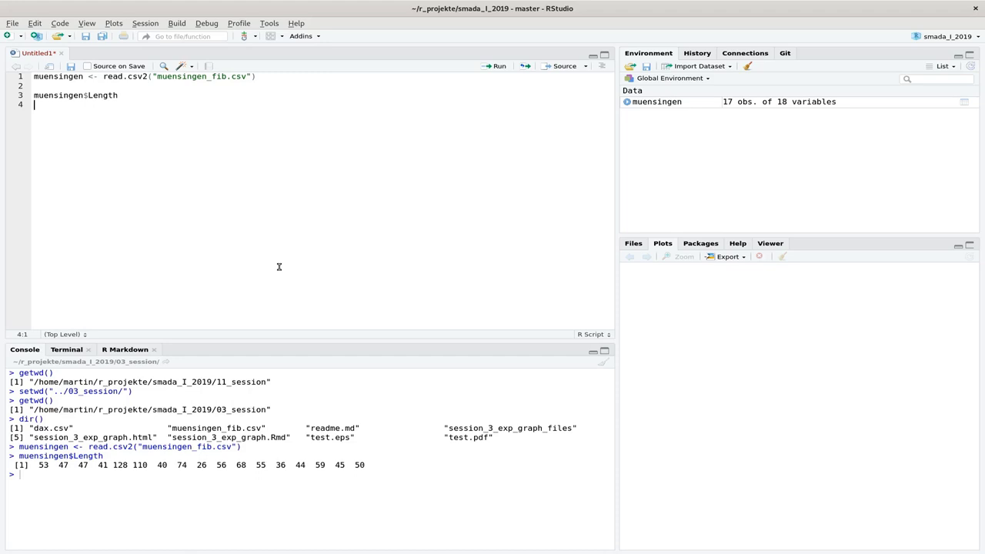
Write hist(muensingen$Length) on line 5 and run it to draw the Length histogram
{"action": "key", "text": "Return"}
{"action": "type", "text": "hist("}
{"action": "key", "text": "Up"}
{"action": "key", "text": "Up"}
{"action": "key", "text": "Home"}
{"action": "key", "text": "shift+End"}
{"action": "key", "text": "ctrl+c"}
{"action": "key", "text": "Down"}
{"action": "key", "text": "Down"}
{"action": "key", "text": "End"}
{"action": "key", "text": "Left"}
{"action": "key", "text": "ctrl+v"}
{"action": "key", "text": "ctrl+Return"}
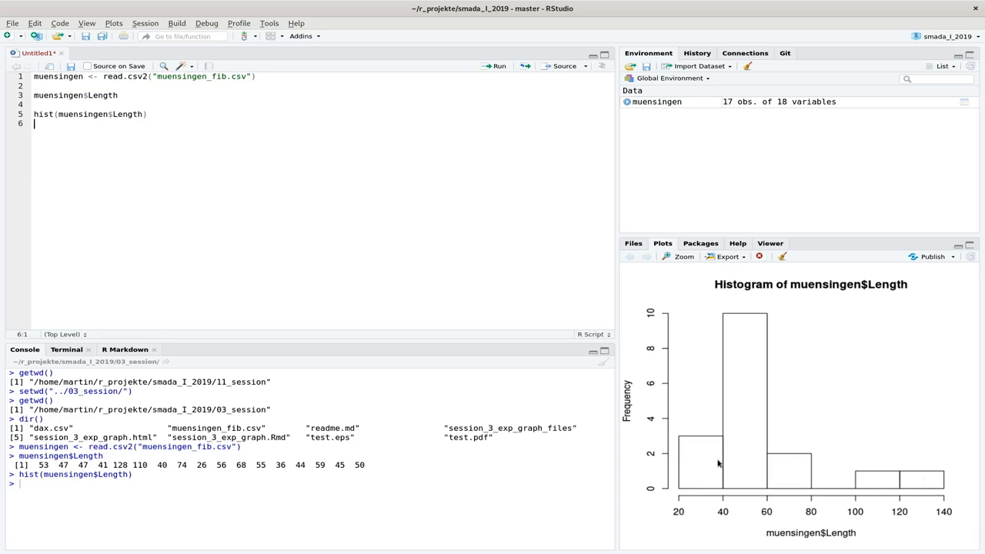
Add probability = T to the hist call and redraw it on a density scale
{"action": "left_click", "coordinate": [147, 114]}
{"action": "key", "text": "Left"}
{"action": "type", "text": ","}
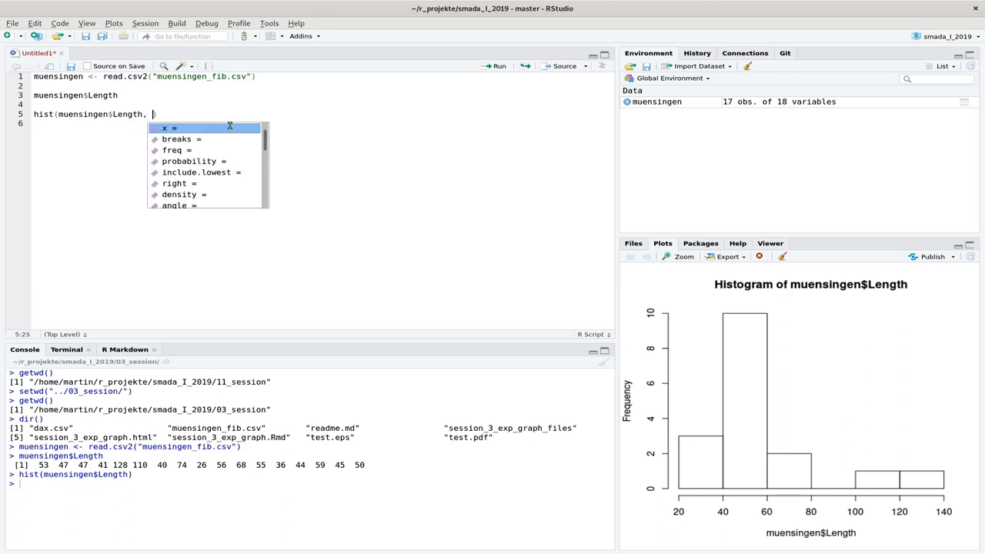
{"action": "key", "text": "Down"}
{"action": "key", "text": "Down"}
{"action": "key", "text": "Down"}
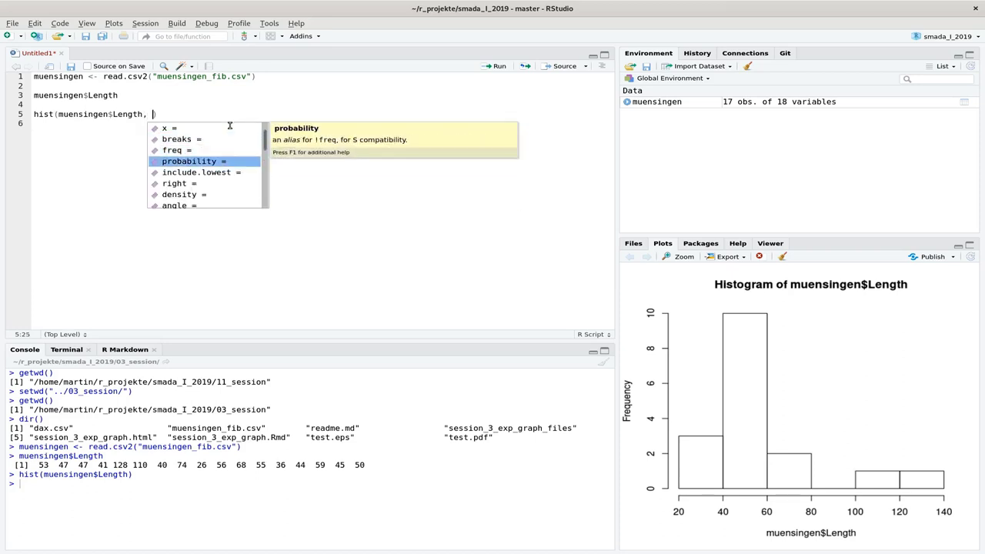
{"action": "key", "text": "Tab"}
{"action": "type", "text": "T"}
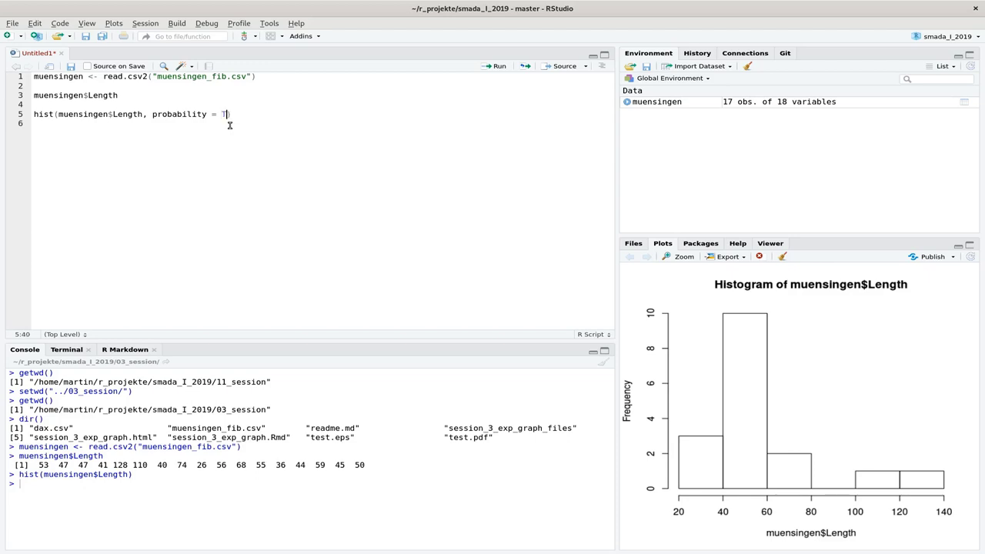
{"action": "key", "text": "ctrl+Return"}
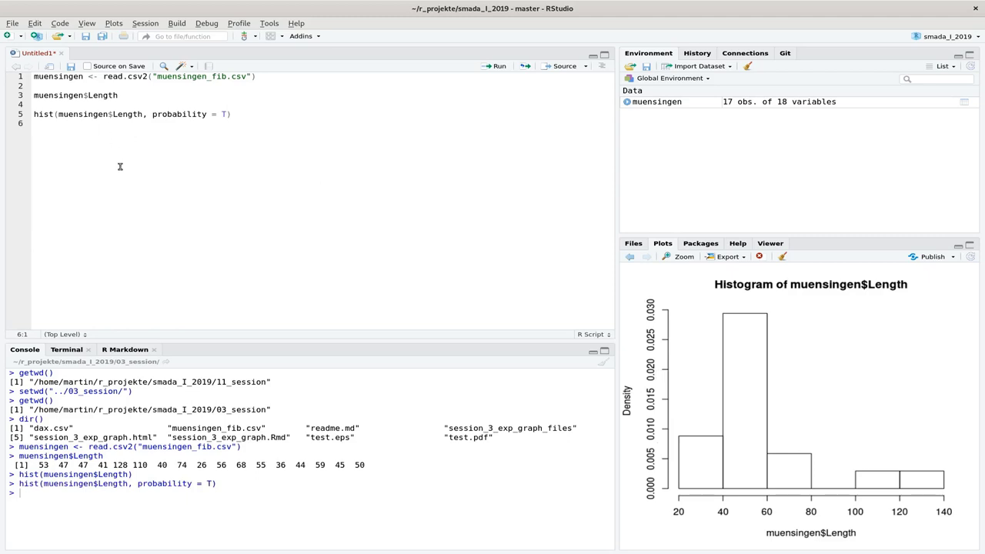
Write lines(density(muensingen$Length)) on line 6 and run it to draw the density curve
{"action": "type", "text": "lines(dens"}
{"action": "key", "text": "Down"}
{"action": "key", "text": "Tab"}
{"action": "key", "text": "Up"}
{"action": "key", "text": "ctrl+Left"}
{"action": "key", "text": "ctrl+shift+Right"}
{"action": "key", "text": "ctrl+shift+Right"}
{"action": "key", "text": "ctrl+shift+Right"}
{"action": "key", "text": "ctrl+c"}
{"action": "key", "text": "Down"}
{"action": "key", "text": "Left"}
{"action": "key", "text": "Left"}
{"action": "key", "text": "ctrl+v"}
{"action": "key", "text": "ctrl+Return"}
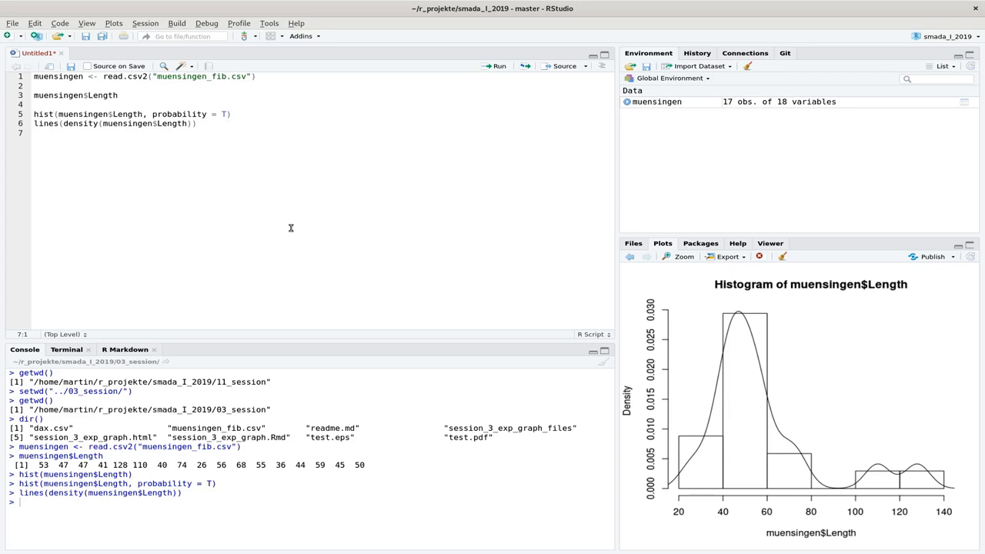
Add min(muensingen$Length) and run it, giving 26
{"action": "key", "text": "Return"}
{"action": "type", "text": "min()"}
{"action": "key", "text": "Up"}
{"action": "key", "text": "Up"}
{"action": "key", "text": "ctrl+Right"}
{"action": "key", "text": "shift+ctrl+Right"}
{"action": "key", "text": "shift+ctrl+Right"}
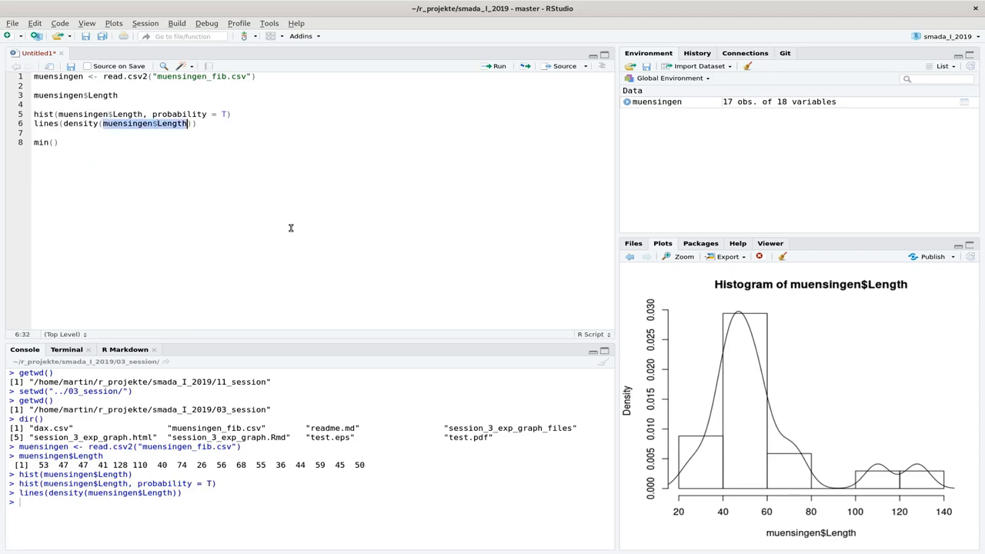
{"action": "key", "text": "Down"}
{"action": "key", "text": "Down"}
{"action": "key", "text": "Left"}
{"action": "key", "text": "ctrl+v"}
{"action": "key", "text": "shift+ctrl+Left"}
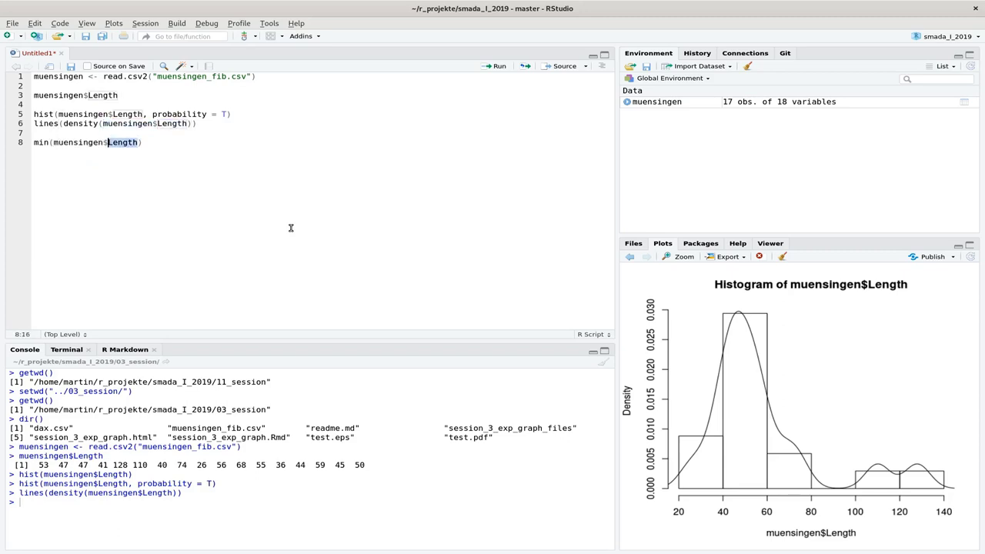
{"action": "key", "text": "End"}
{"action": "key", "text": "ctrl+Return"}
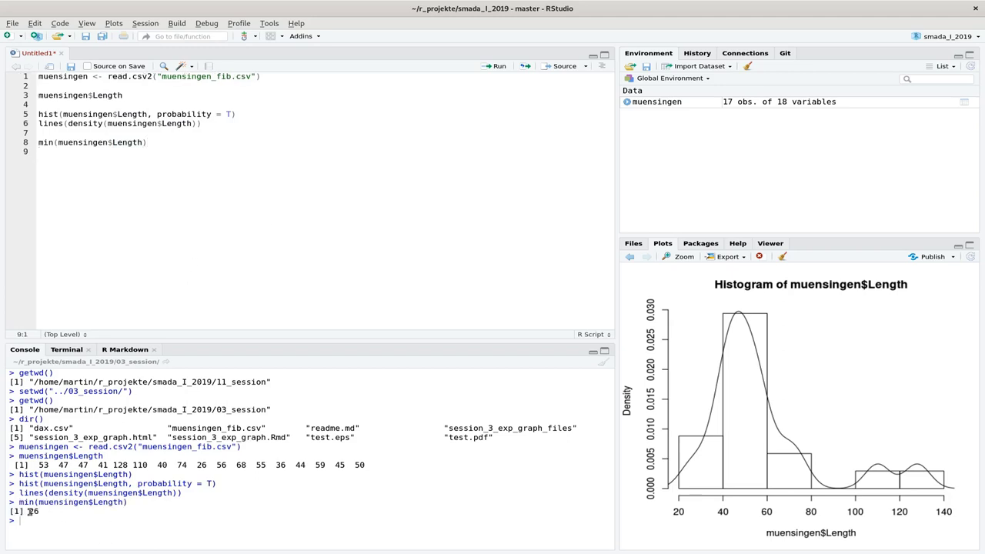
Duplicate the min line as max(muensingen$Length) and run it, giving 128
{"action": "key", "text": "Up"}
{"action": "key", "text": "shift+Down"}
{"action": "key", "text": "shift+Left"}
{"action": "key", "text": "shift+Left"}
{"action": "key", "text": "Down"}
{"action": "key", "text": "ctrl+v"}
{"action": "key", "text": "Home"}
{"action": "key", "text": "shift+Right"}
{"action": "key", "text": "shift+Right"}
{"action": "key", "text": "shift+Right"}
{"action": "type", "text": "m"}
{"action": "type", "text": "ax"}
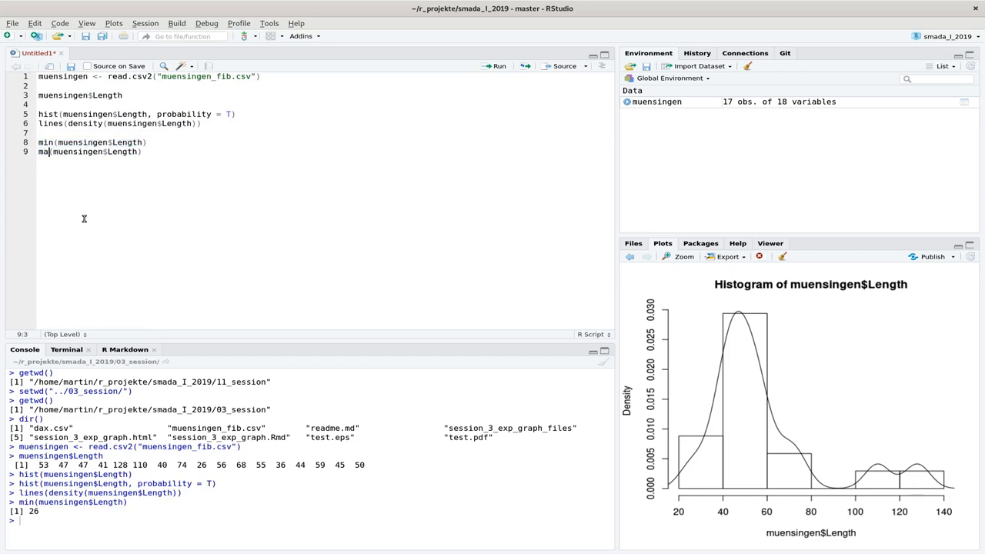
{"action": "key", "text": "Escape"}
{"action": "key", "text": "ctrl+Return"}
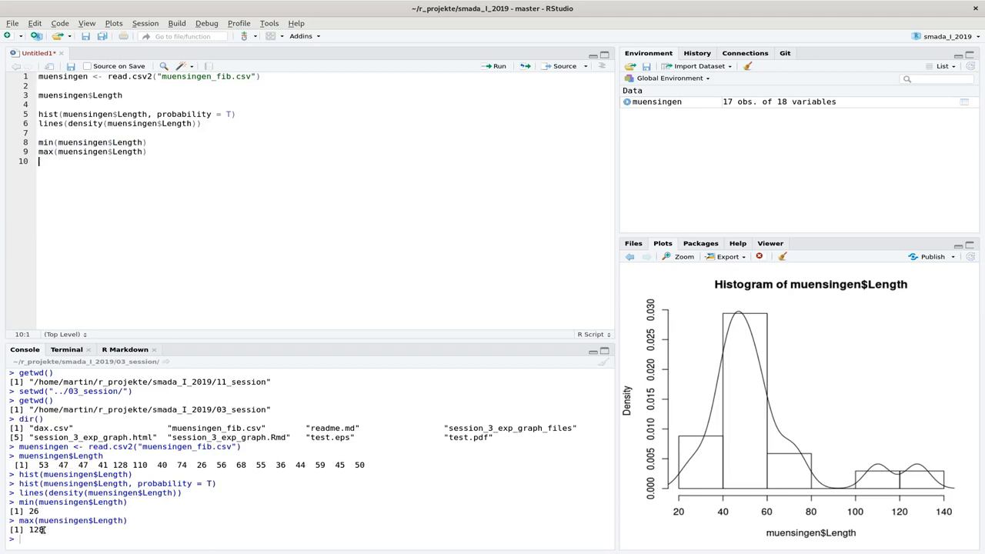
Add range(muensingen$Length) and run it, giving 26 128
{"action": "key", "text": "Return"}
{"action": "type", "text": "range("}
{"action": "key", "text": "ctrl+v"}
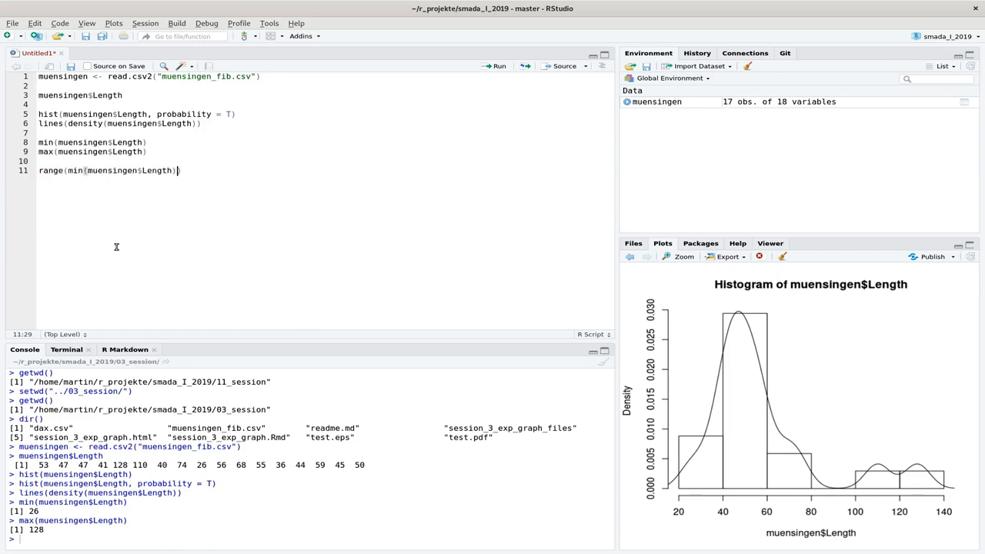
{"action": "key", "text": "Left"}
{"action": "key", "text": "Left"}
{"action": "key", "text": "Left"}
{"action": "key", "text": "Left"}
{"action": "key", "text": "Left"}
{"action": "key", "text": "Left"}
{"action": "key", "text": "Left"}
{"action": "key", "text": "Left"}
{"action": "key", "text": "Left"}
{"action": "key", "text": "Left"}
{"action": "key", "text": "Left"}
{"action": "key", "text": "Left"}
{"action": "key", "text": "Left"}
{"action": "key", "text": "Left"}
{"action": "key", "text": "Left"}
{"action": "key", "text": "Left"}
{"action": "key", "text": "Left"}
{"action": "key", "text": "Left"}
{"action": "key", "text": "Left"}
{"action": "key", "text": "shift+Left"}
{"action": "key", "text": "shift+Left"}
{"action": "key", "text": "shift+Left"}
{"action": "key", "text": "Delete"}
{"action": "key", "text": "Delete"}
{"action": "key", "text": "ctrl+Return"}
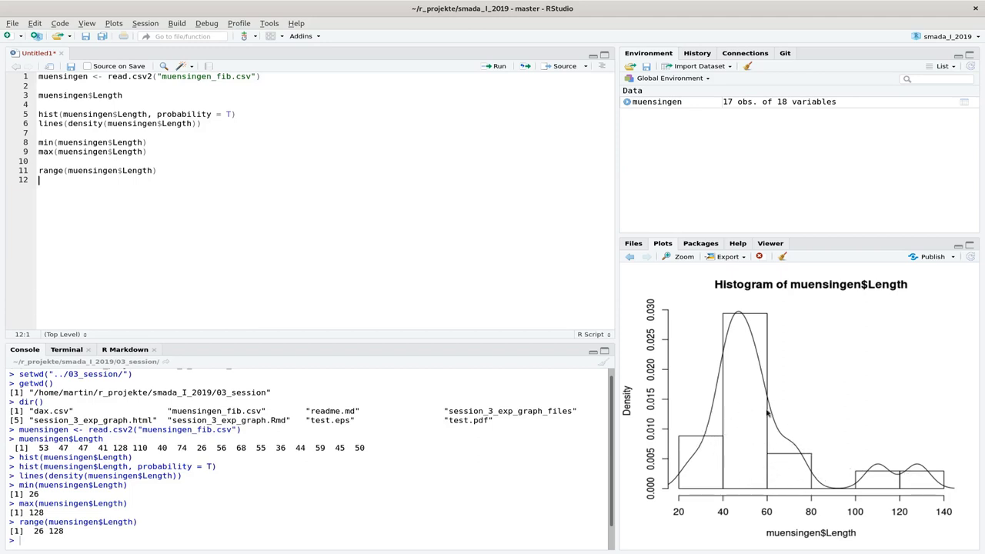
Write boxplot(muensingen$Length) on line 13, draw it, then clear the console with Ctrl+L
{"action": "key", "text": "Return"}
{"action": "type", "text": "boxplot"}
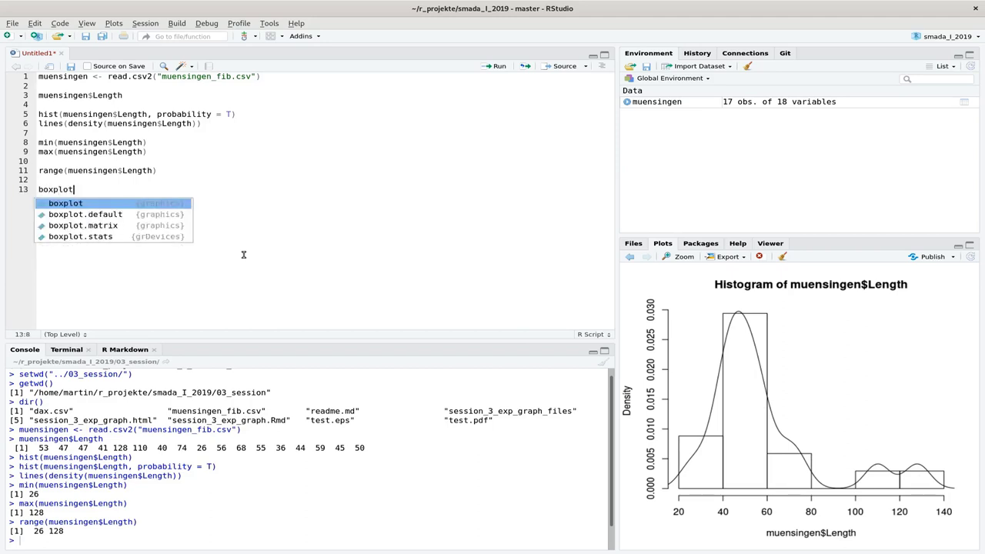
{"action": "key", "text": "Escape"}
{"action": "key", "text": "shift+Right"}
{"action": "key", "text": "shift+Right"}
{"action": "key", "text": "shift+Right"}
{"action": "key", "text": "shift+Right"}
{"action": "key", "text": "shift+Right"}
{"action": "key", "text": "shift+Right"}
{"action": "key", "text": "shift+Right"}
{"action": "key", "text": "shift+Right"}
{"action": "key", "text": "shift+Right"}
{"action": "key", "text": "shift+Right"}
{"action": "key", "text": "shift+Right"}
{"action": "key", "text": "shift+Right"}
{"action": "key", "text": "shift+Right"}
{"action": "key", "text": "shift+Right"}
{"action": "key", "text": "shift+Right"}
{"action": "key", "text": "shift+Right"}
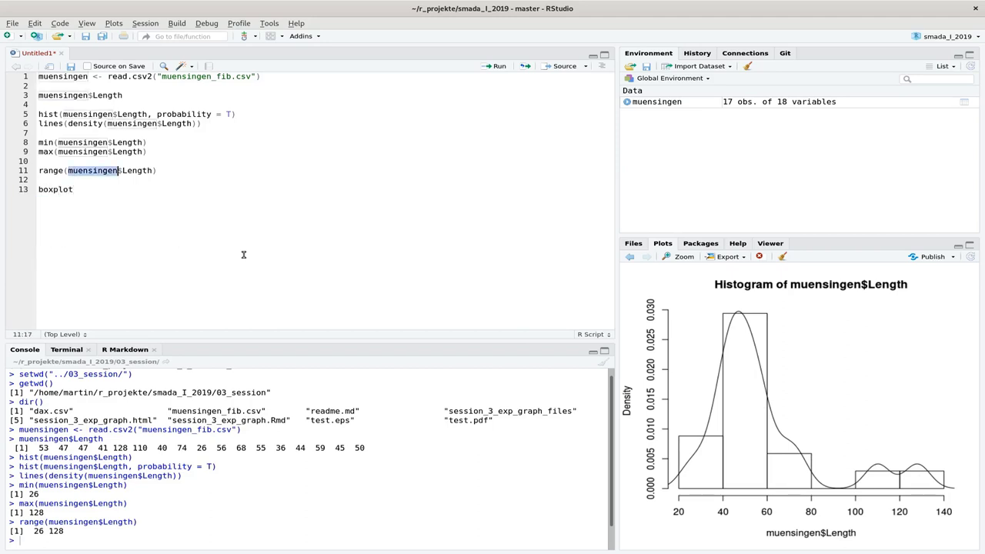
{"action": "key", "text": "ctrl+End"}
{"action": "type", "text": "("}
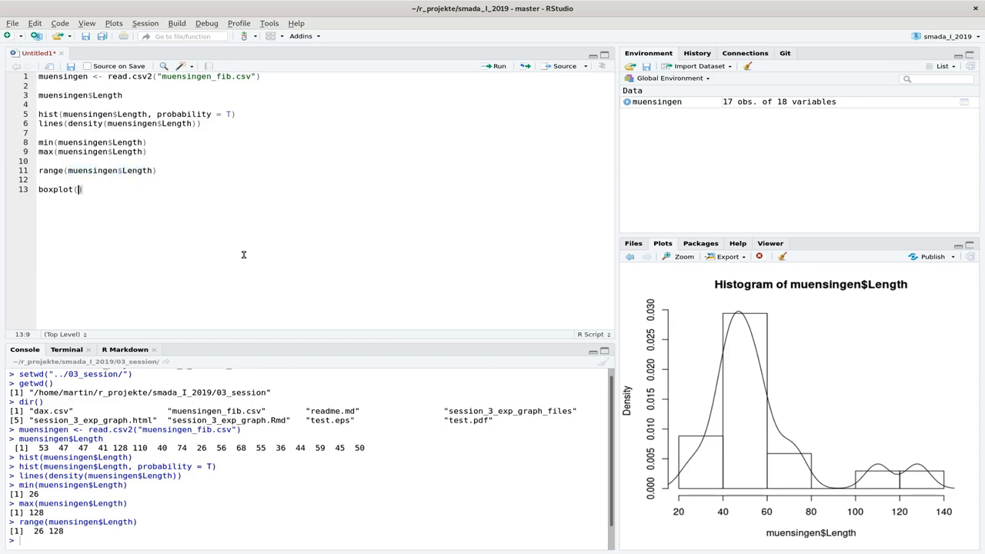
{"action": "key", "text": "ctrl+v"}
{"action": "key", "text": "ctrl+Return"}
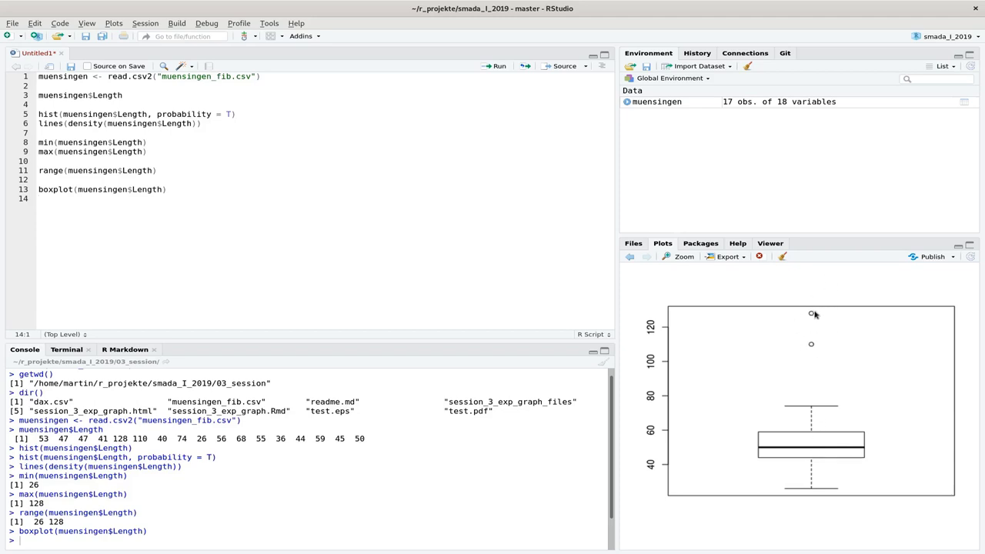
{"action": "key", "text": "ctrl+l"}
{"action": "key", "text": "Return"}
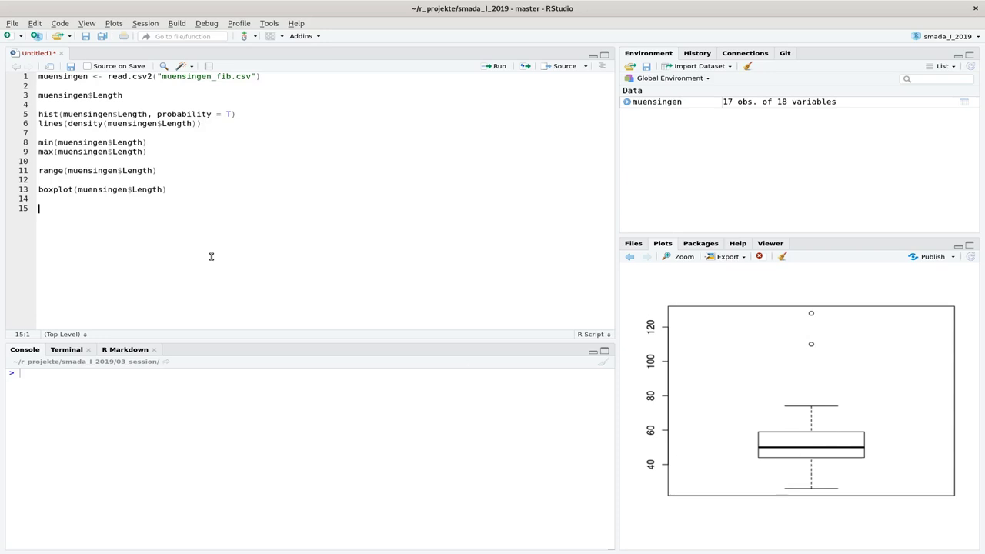
Run IQR(muensingen$Length) on line 15, returning 15, then step the Plots pane back to the histogram
{"action": "type", "text": "IQR("}
{"action": "key", "text": "Up"}
{"action": "key", "text": "Up"}
{"action": "key", "text": "Up"}
{"action": "key", "text": "Right"}
{"action": "key", "text": "Right"}
{"action": "key", "text": "Right"}
{"action": "key", "text": "Right"}
{"action": "key", "text": "shift+Right"}
{"action": "key", "text": "shift+Right"}
{"action": "key", "text": "shift+Right"}
{"action": "key", "text": "shift+Right"}
{"action": "key", "text": "shift+Right"}
{"action": "key", "text": "shift+Right"}
{"action": "key", "text": "shift+Right"}
{"action": "key", "text": "shift+Right"}
{"action": "key", "text": "shift+Right"}
{"action": "key", "text": "shift+Right"}
{"action": "key", "text": "shift+Right"}
{"action": "key", "text": "shift+Right"}
{"action": "key", "text": "shift+Right"}
{"action": "key", "text": "shift+Right"}
{"action": "key", "text": "shift+Right"}
{"action": "key", "text": "shift+Right"}
{"action": "key", "text": "shift+Right"}
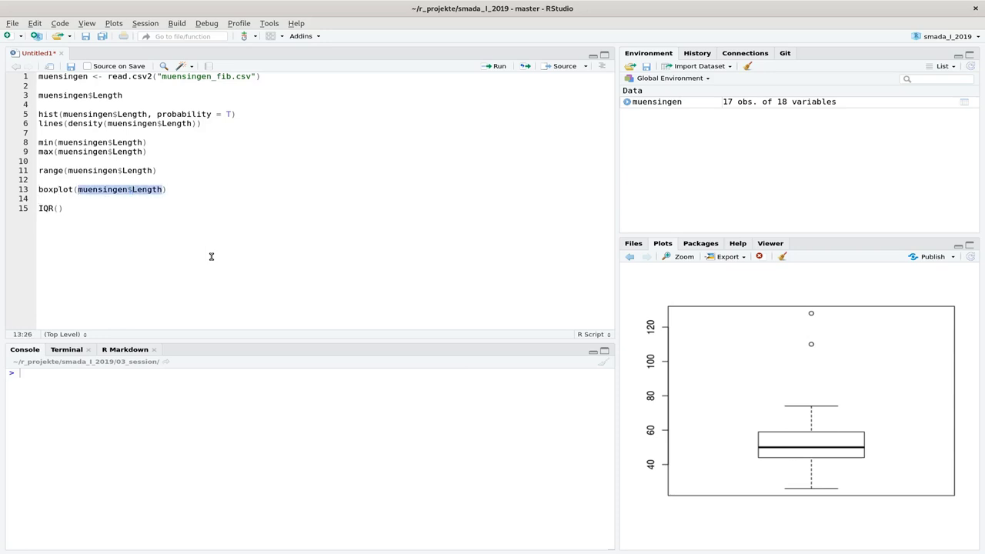
{"action": "key", "text": "ctrl+c"}
{"action": "key", "text": "Down"}
{"action": "key", "text": "Down"}
{"action": "key", "text": "Left"}
{"action": "key", "text": "ctrl+v"}
{"action": "key", "text": "ctrl+Return"}
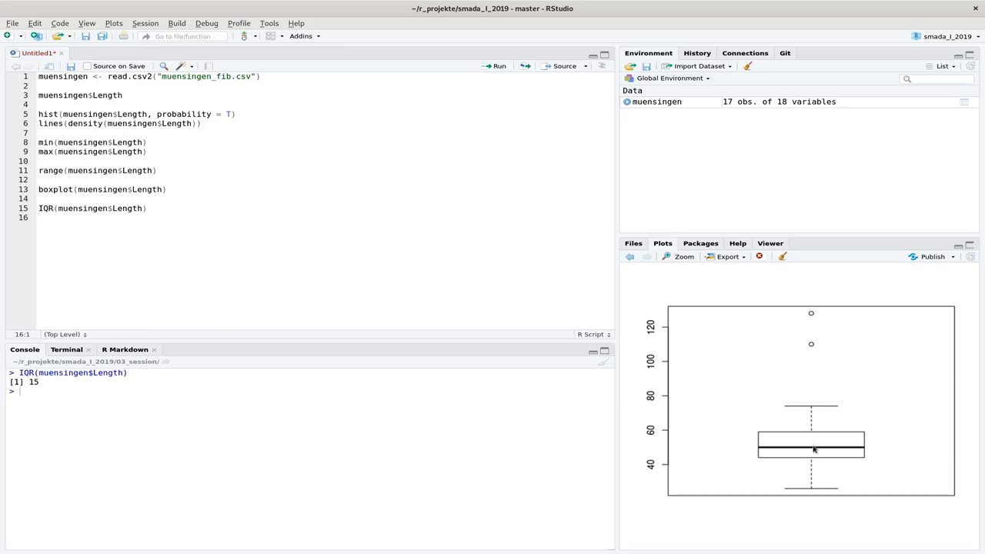
{"action": "double_click", "coordinate": [33, 382]}
{"action": "left_click", "coordinate": [629, 257]}
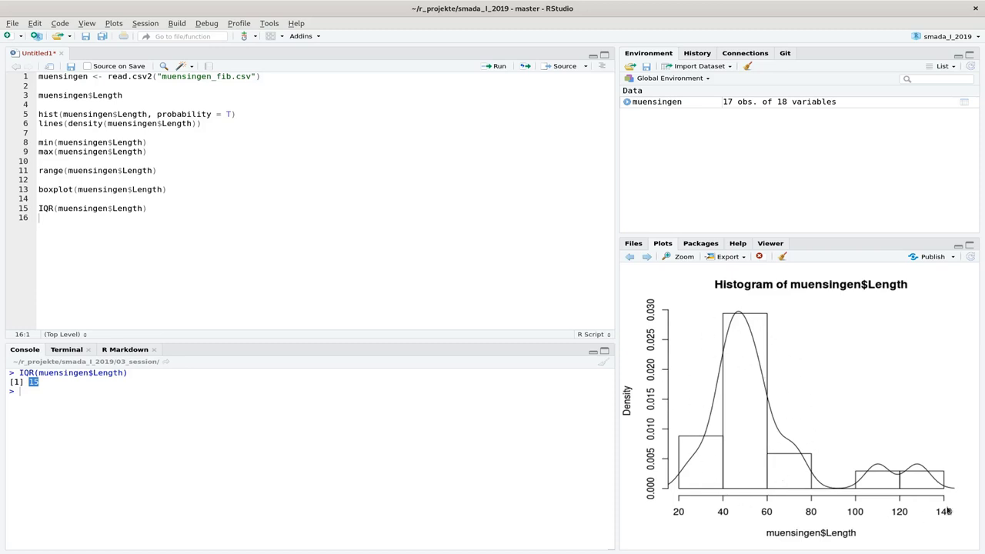
{"action": "left_click", "coordinate": [128, 272]}
{"action": "key", "text": "Return"}
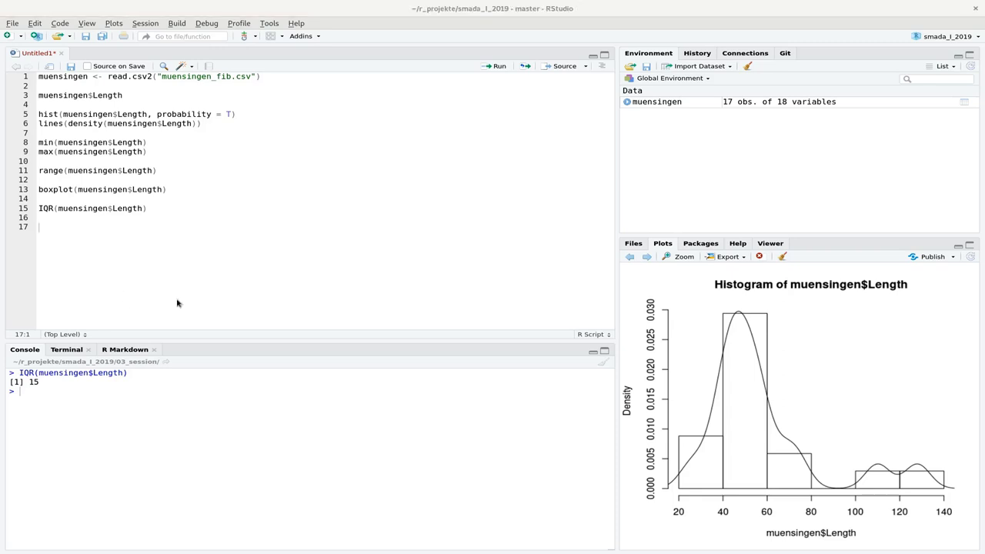
Paste the plot, abline and segments lines, then run the plot and abline lines for the mean-line index plot
{"action": "key", "text": "ctrl+v"}
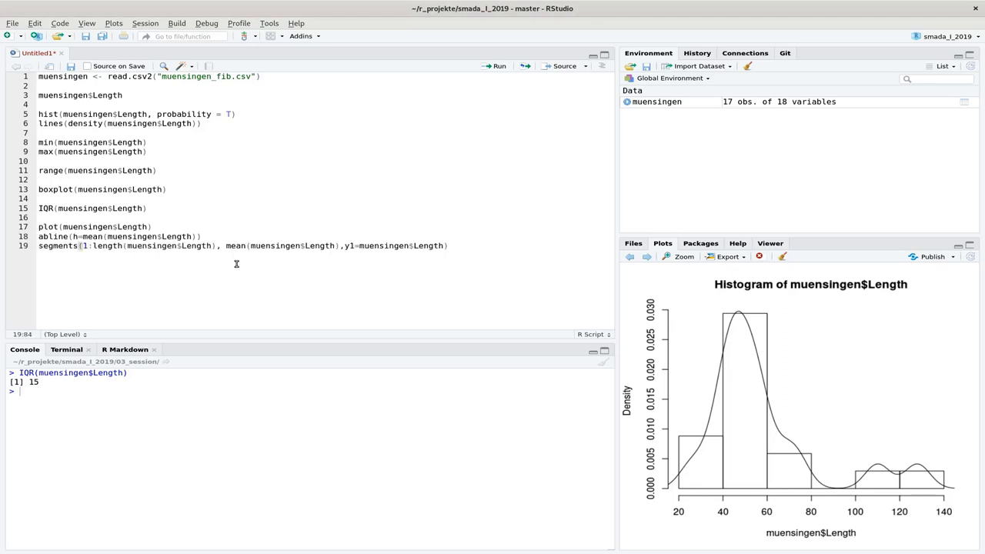
{"action": "left_click", "coordinate": [196, 224]}
{"action": "key", "text": "ctrl+Return"}
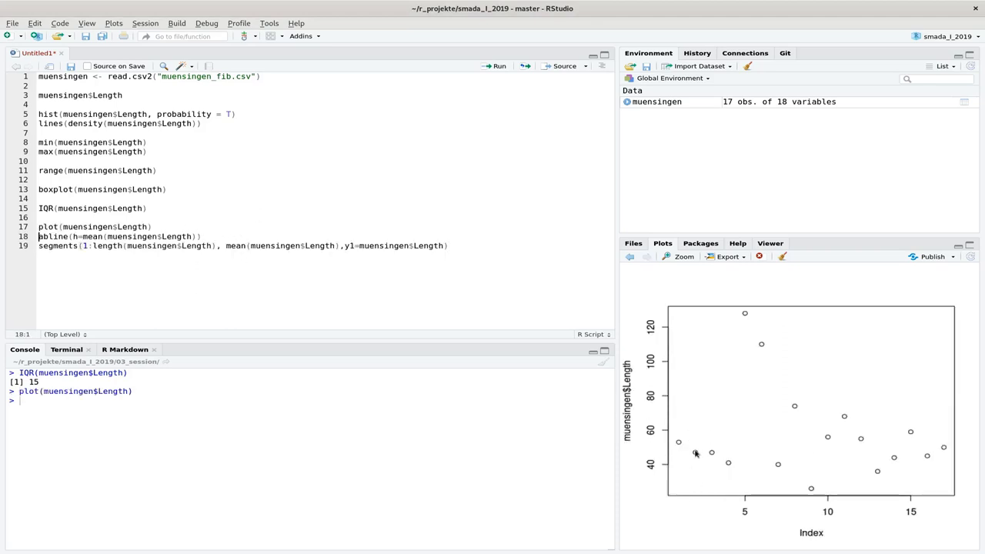
{"action": "left_click", "coordinate": [205, 236]}
{"action": "key", "text": "ctrl+Return"}
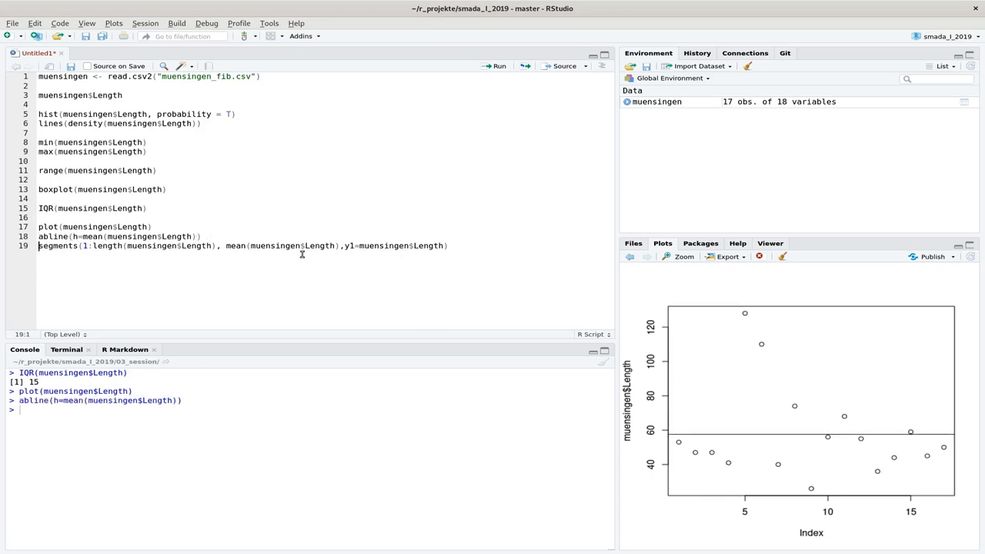